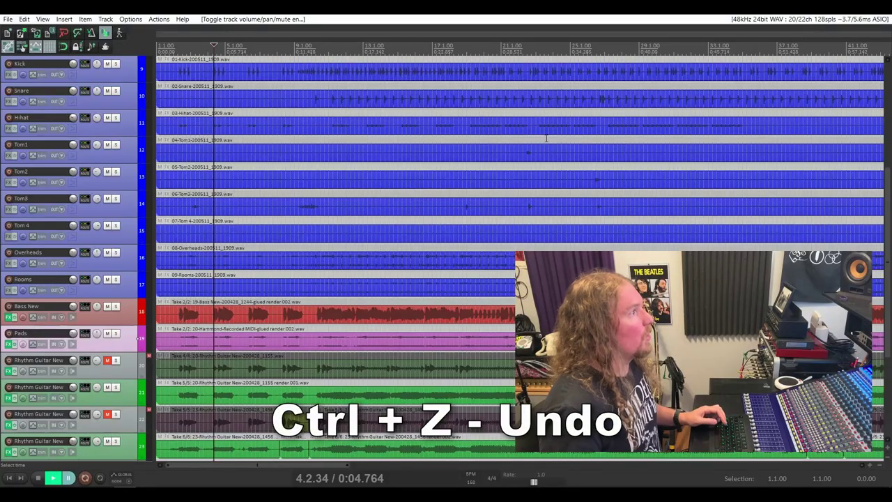
Step: Drag the Tom1 drum item later in time on the timeline
left_click_drag(261, 154, 311, 156)
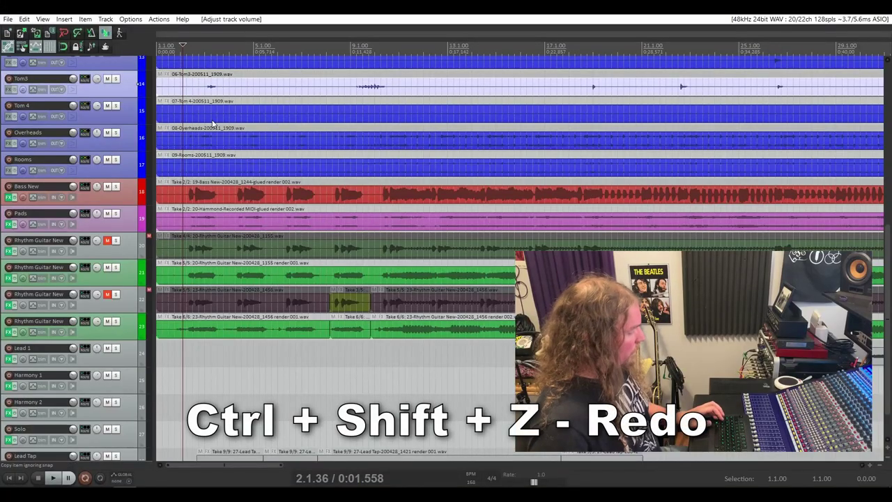
key("ctrl+shift+z")
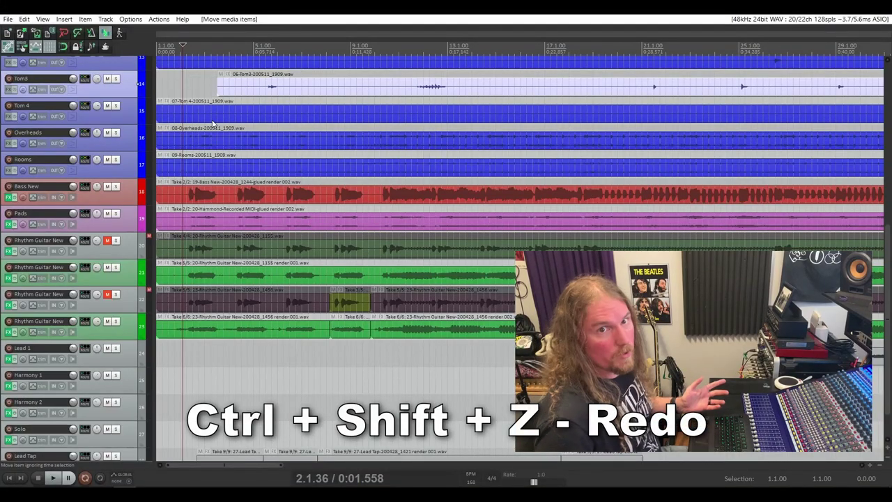
key("ctrl+shift+z")
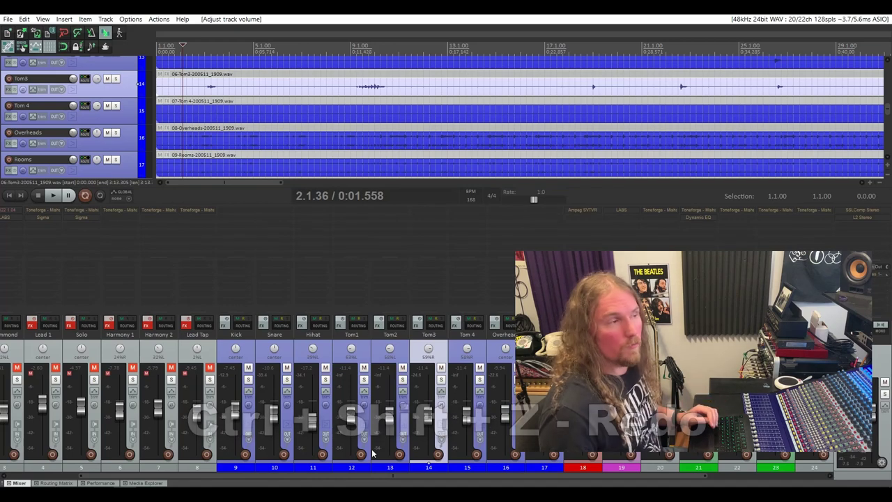
left_click(600, 457)
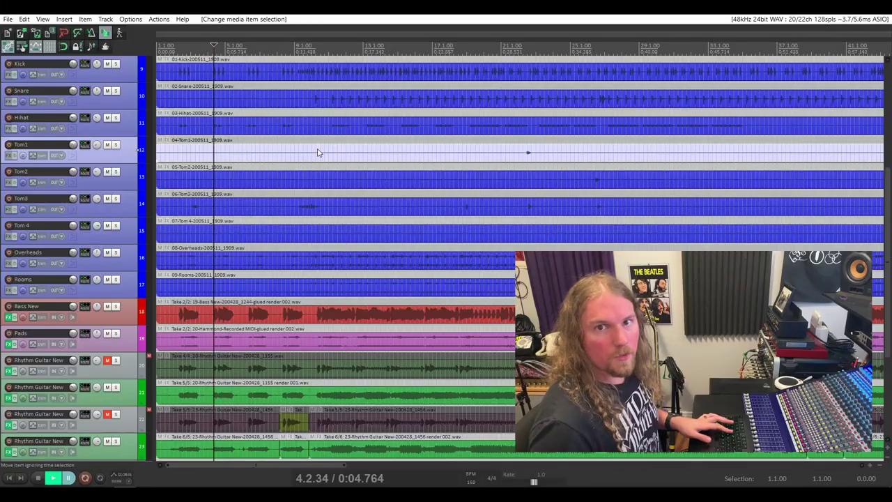
Step: Insert an empty track below Tom1, then stop the brief recording pass on Lead 1
key("ctrl+t")
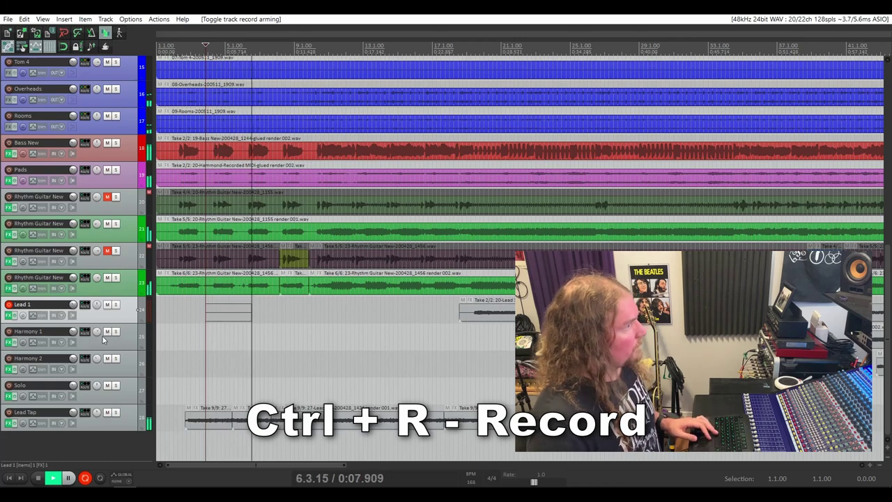
key("ctrl+r")
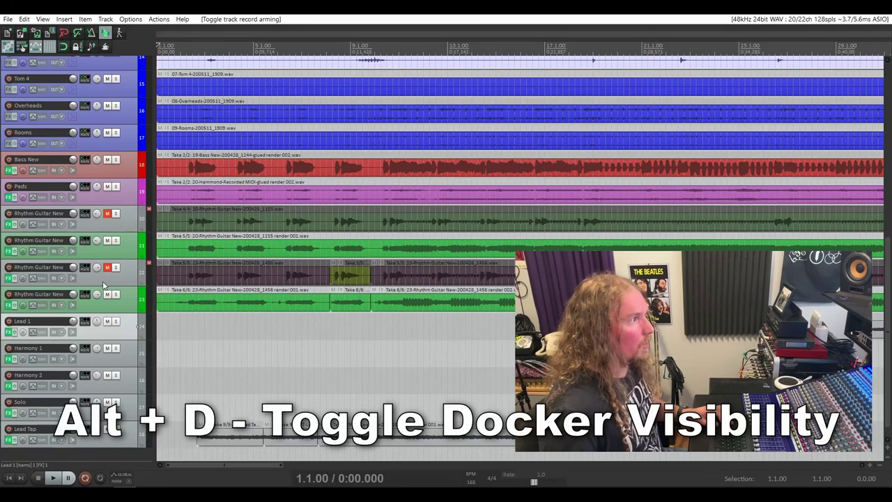
key("alt+d")
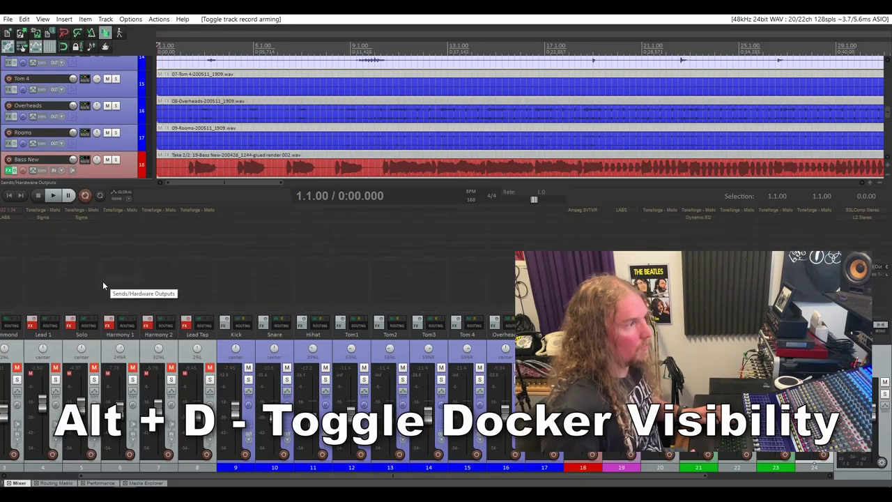
key("alt+d")
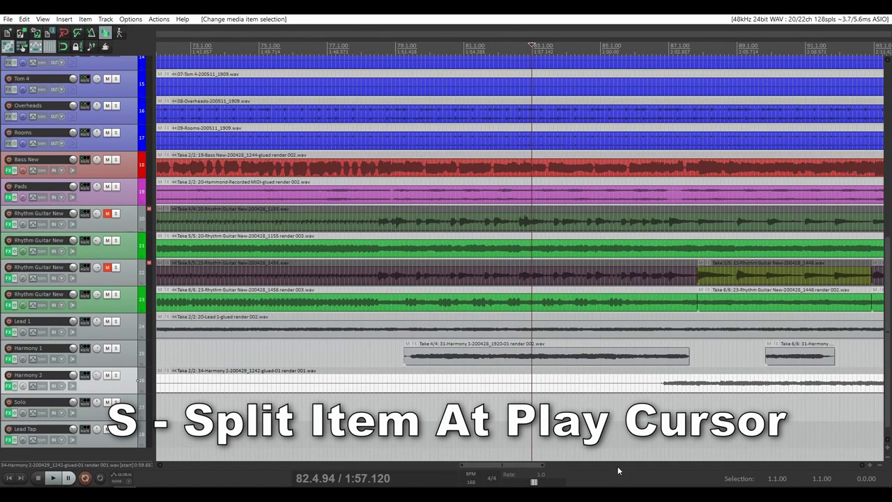
Step: Split the Harmony 2 item at the play position
key("s")
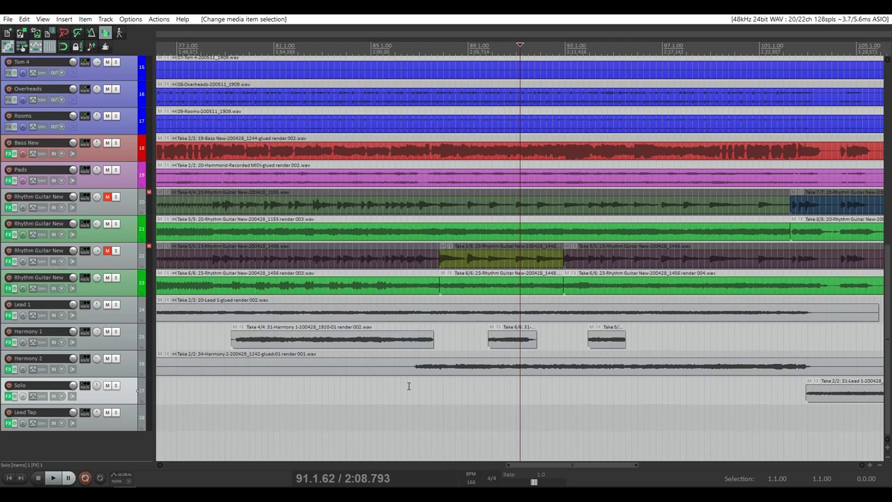
left_click_drag(409, 386, 578, 384)
key("Escape")
Step: Split Harmony 2 at the bar 86 and bar 103 range edges, then clear the time selection
left_click_drag(404, 47, 830, 49)
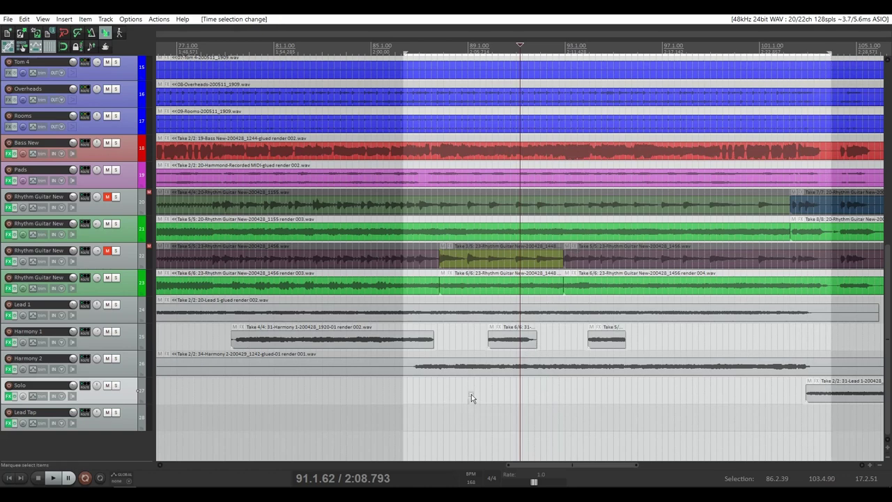
left_click_drag(471, 394, 472, 362)
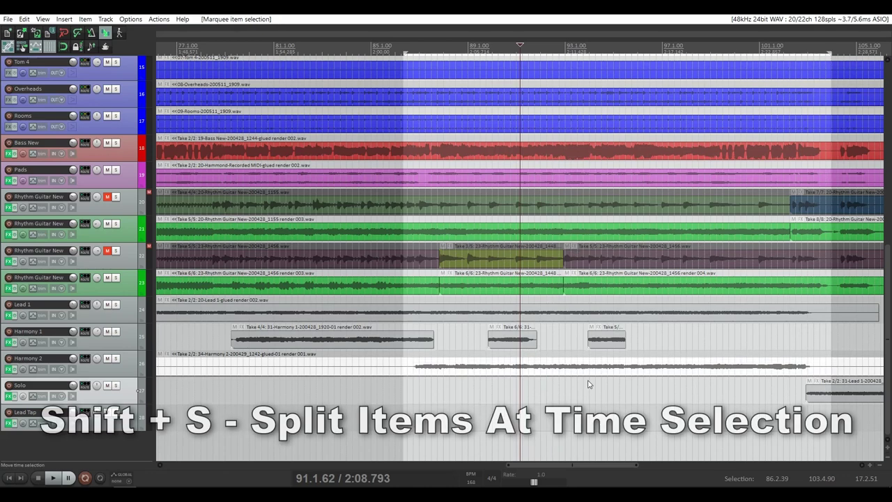
key("shift+s")
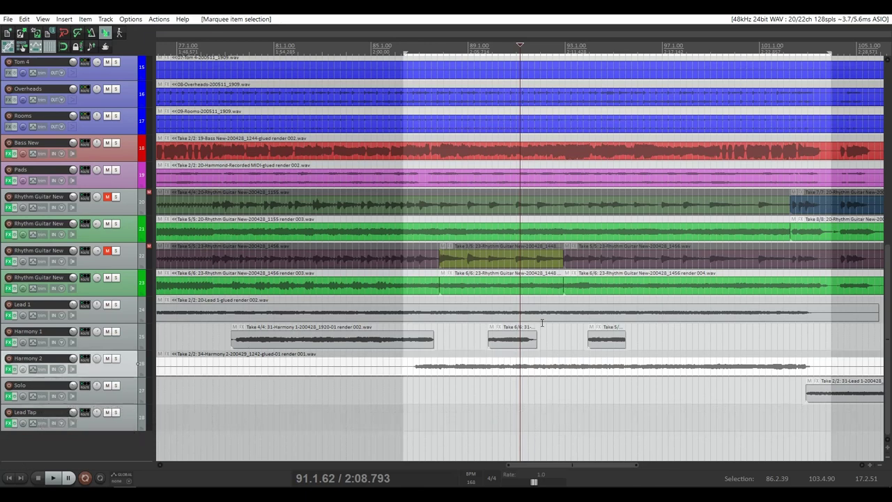
key("Escape")
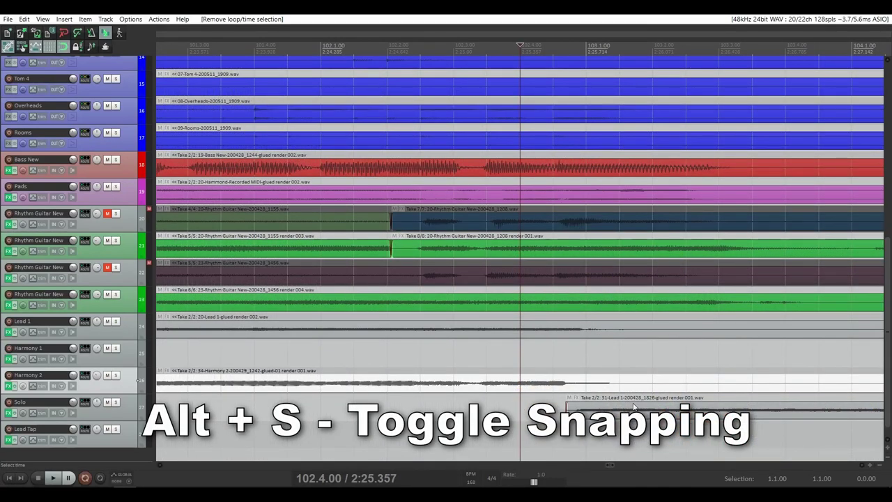
Step: Nudge the Lead 1 take on the Solo track slightly to the right with snapping off
left_click_drag(601, 411, 621, 418)
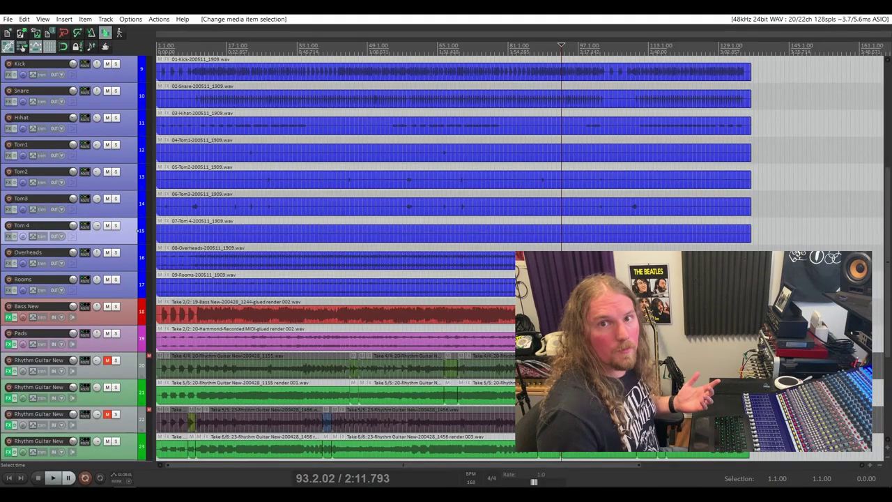
Step: Group the Kick-to-Rooms drum items, then try splitting at bar 88 and moving the halves, and undo
left_click_drag(766, 247, 561, 71)
key("g")
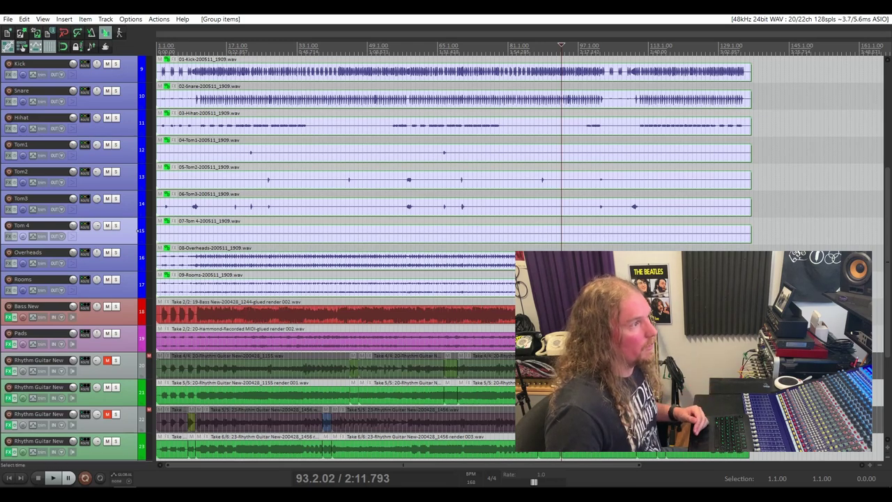
left_click(511, 129)
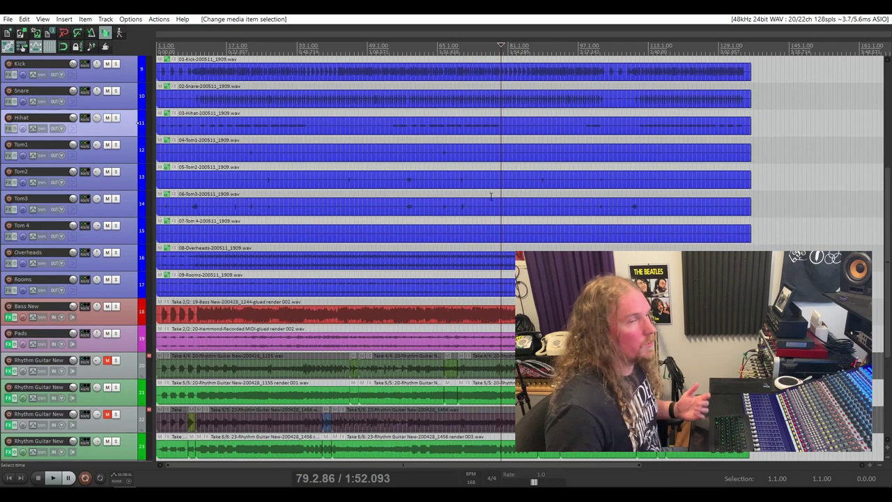
left_click(540, 134)
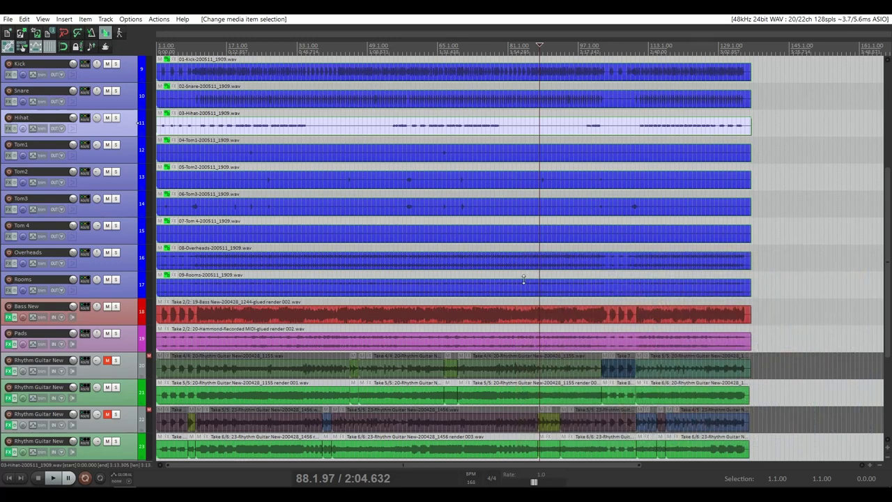
key("s")
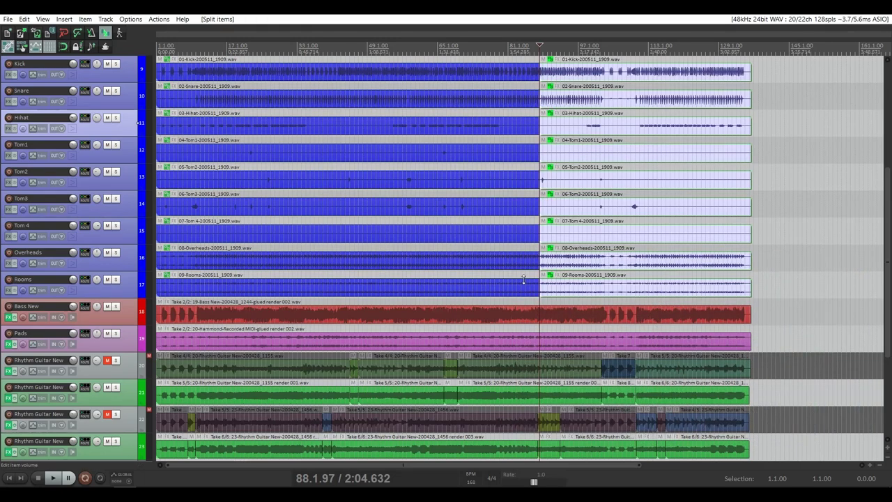
left_click(543, 230)
left_click_drag(607, 165, 667, 153)
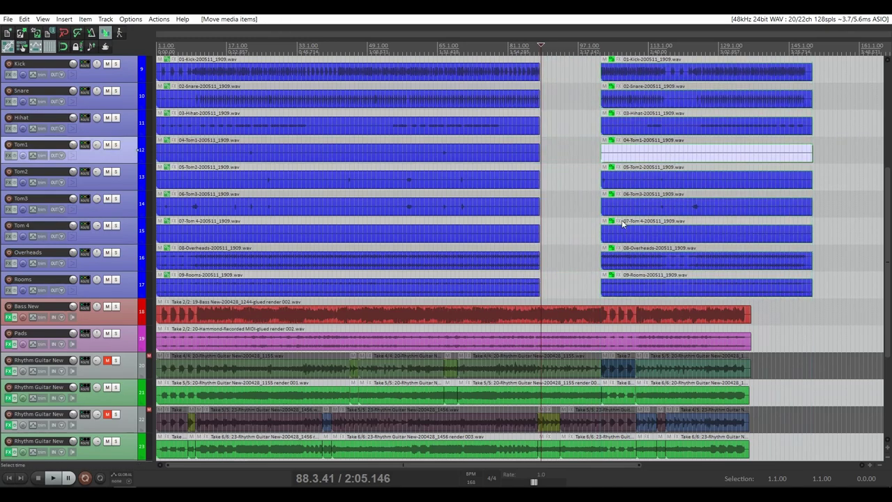
key("ctrl+z")
key("ctrl+z")
key("ctrl+z")
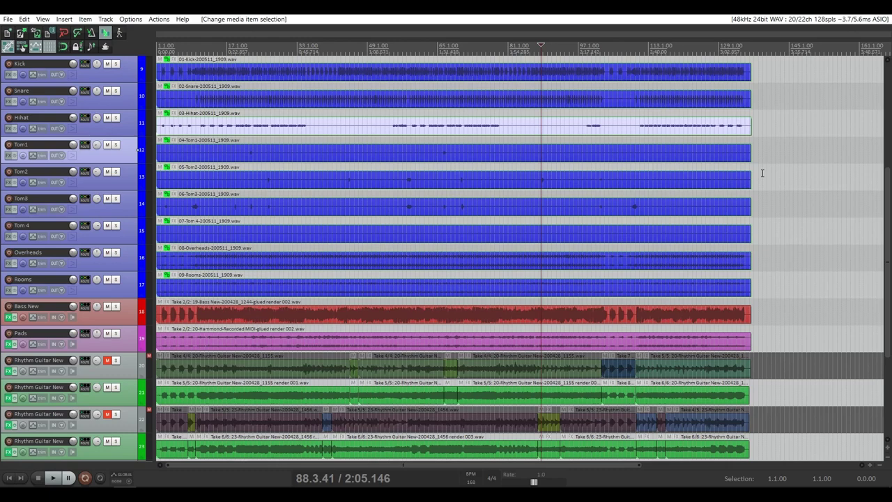
Step: Select the Tom1 and Tom2 items and remove the drum items from their group
left_click_drag(762, 173, 738, 155)
key("u")
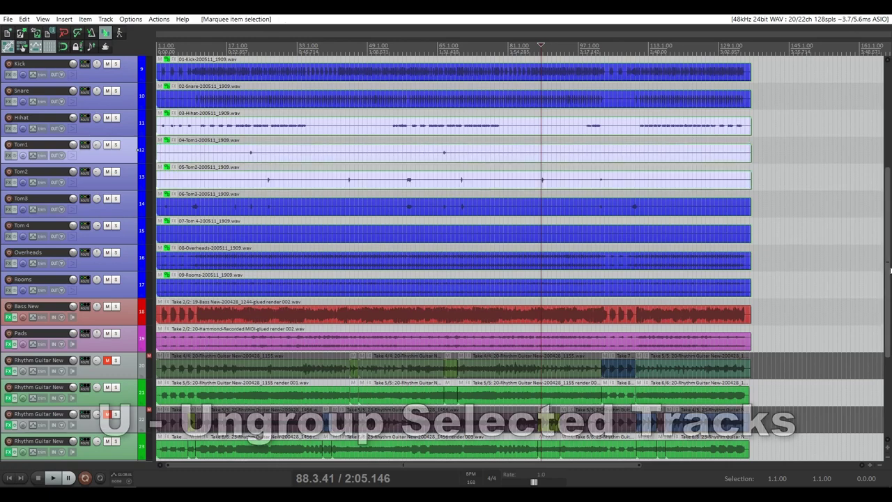
key("u")
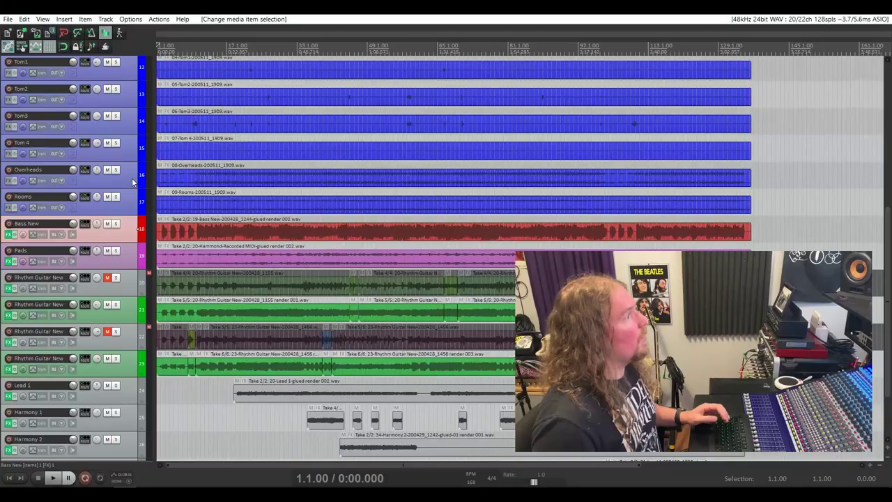
Step: On Pads, toggle the volume envelope, show the pan envelope, and add and reshape points
left_click(127, 269)
key("v")
key("v")
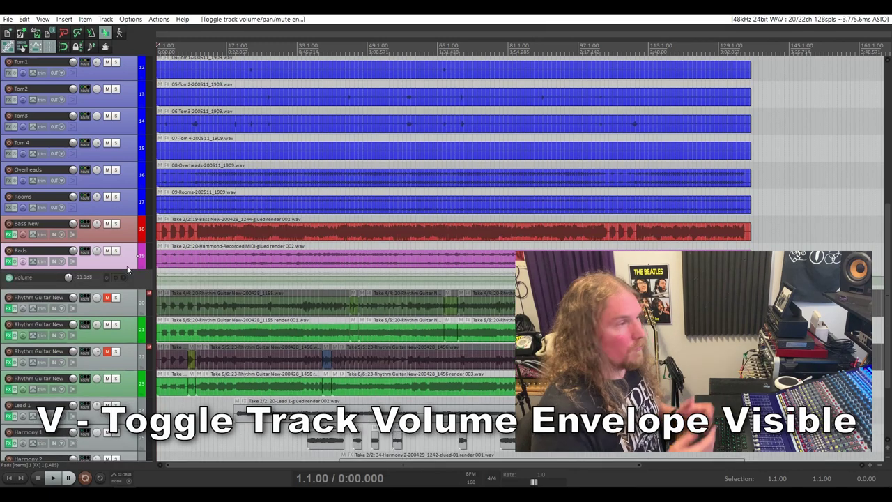
key("v")
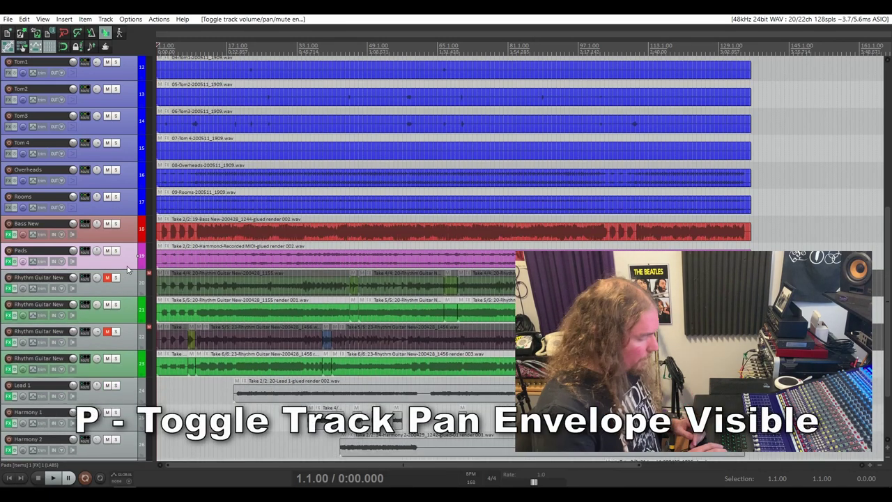
key("p")
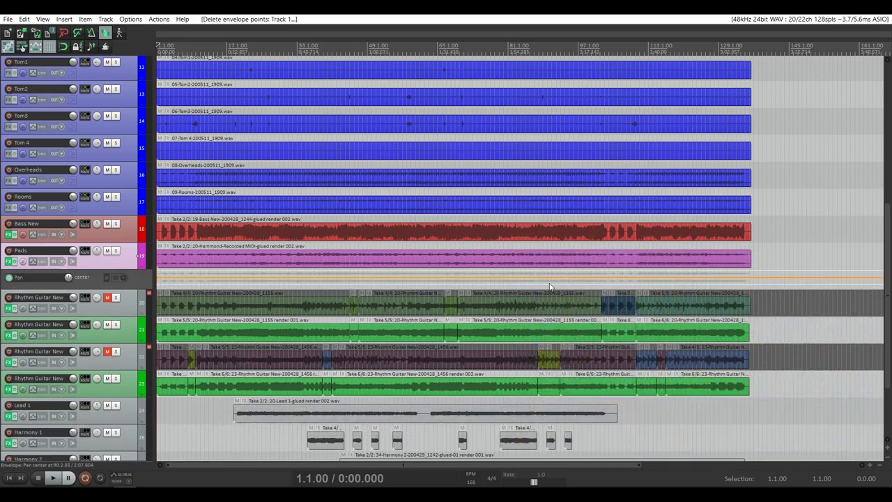
left_click(543, 278, "shift")
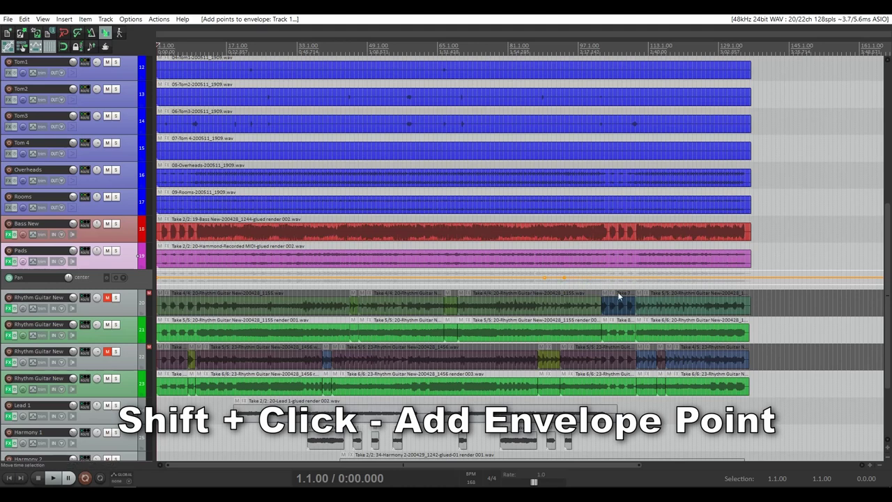
mouse_move(587, 278)
left_mouse_down()
mouse_move(587, 265)
mouse_move(585, 277)
left_mouse_up()
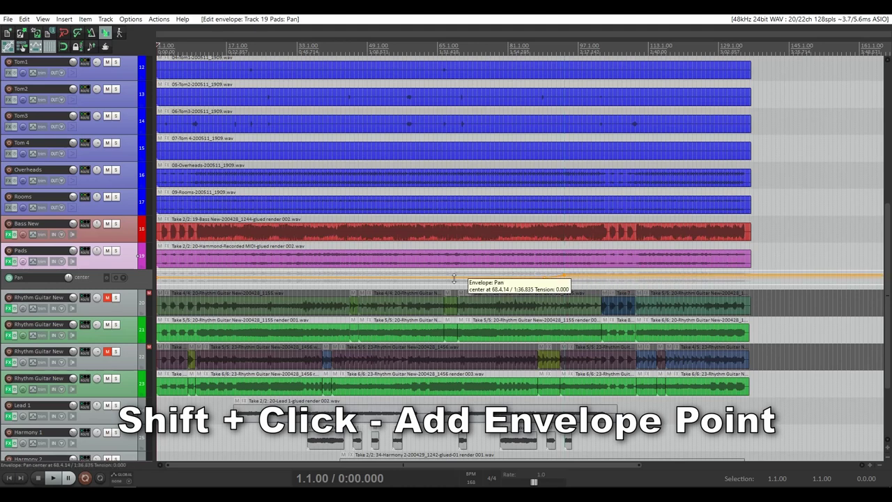